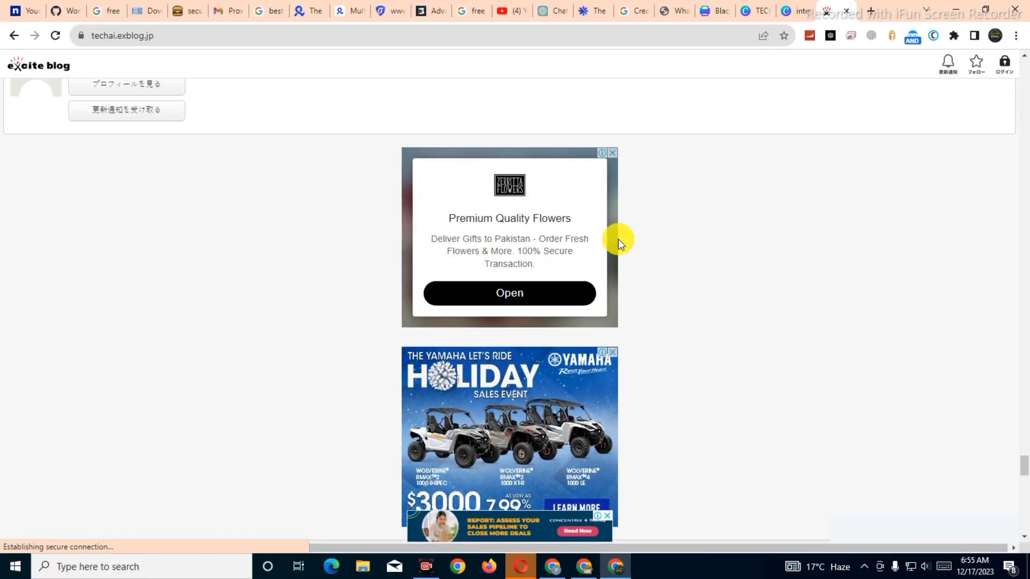
# Step: Look over the ads on the published blog and the list of sites in Google AdSense
pyautogui.scroll(-3, 533, 106)
pyautogui.scroll(-4, 638, 407)
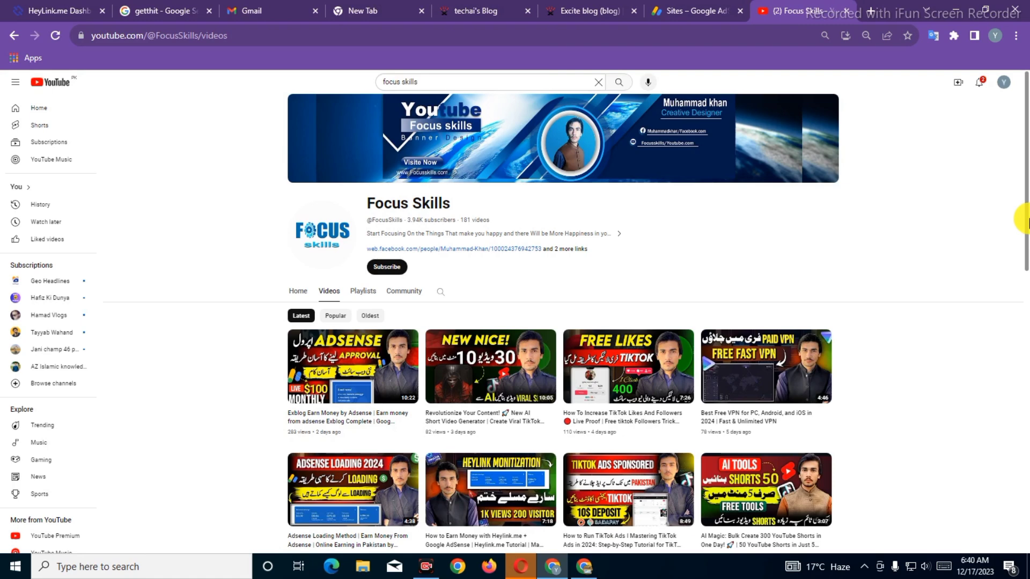
pyautogui.click(697, 12)
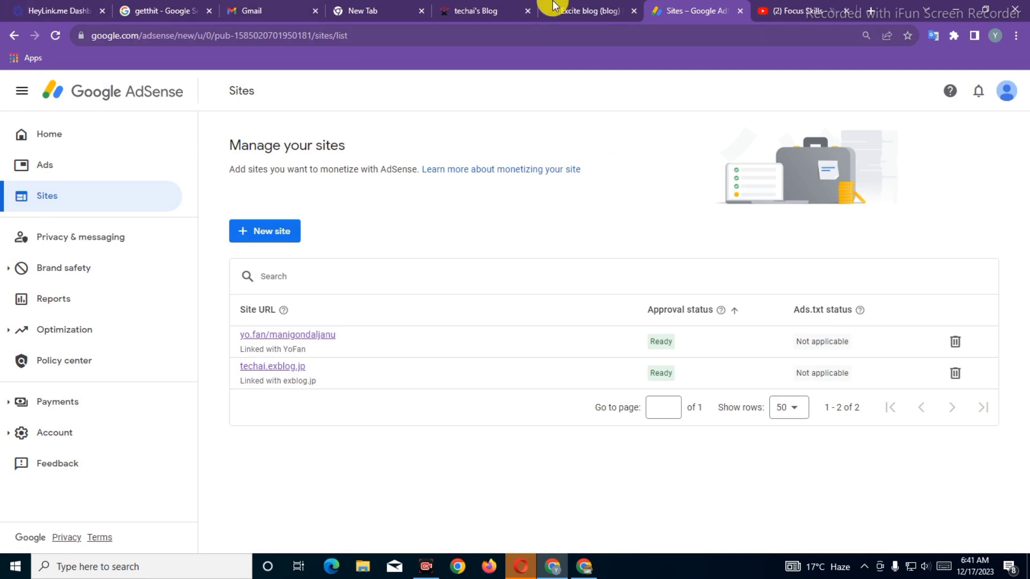
pyautogui.click(590, 10)
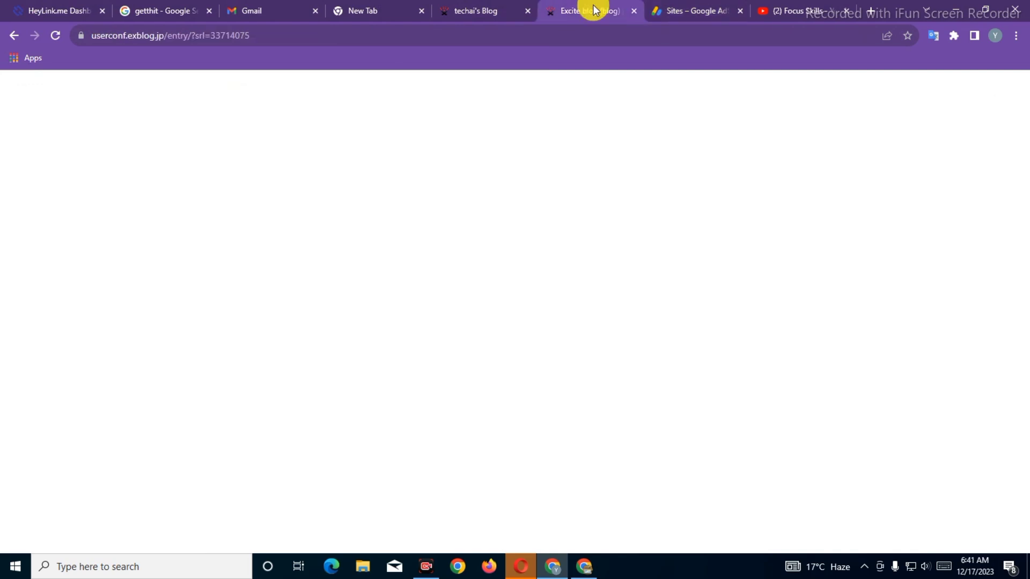
pyautogui.hotkey('ctrl', 'Tab')
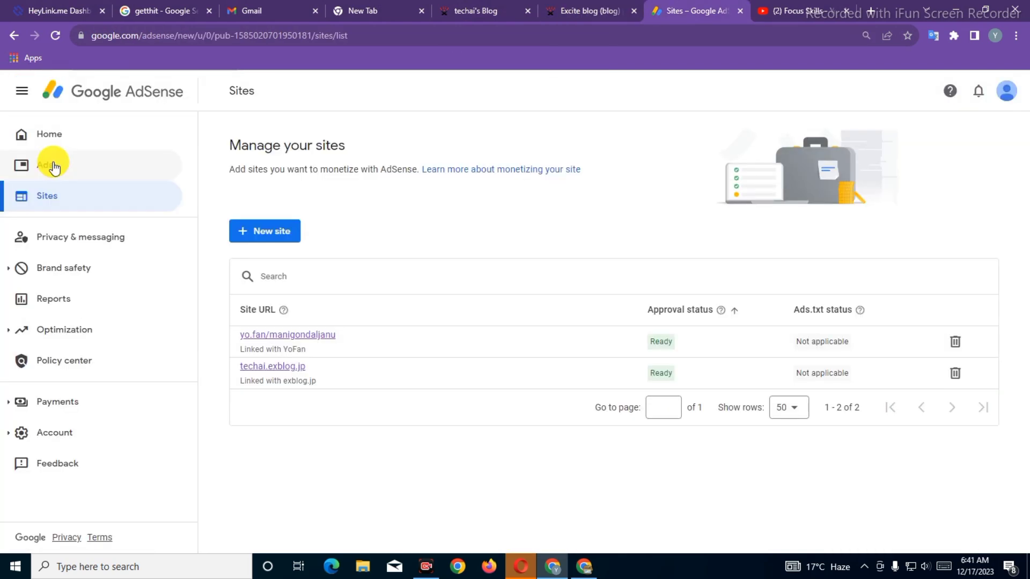
# Step: Open the ad settings preview for techai.exblog.jp from the AdSense ads list and set Auto ads on
pyautogui.click(54, 165)
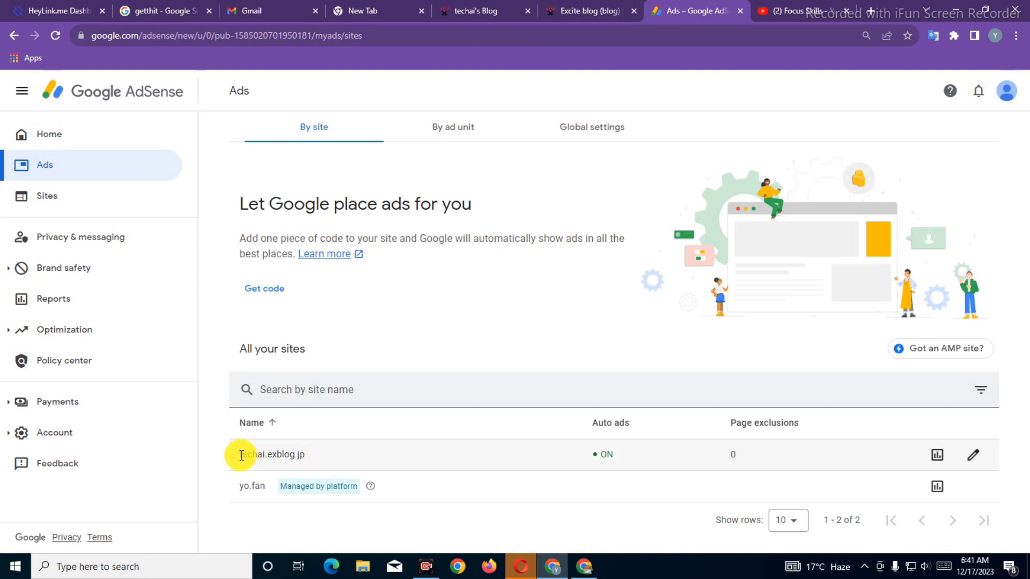
pyautogui.tripleClick(327, 454)
pyautogui.click(443, 451)
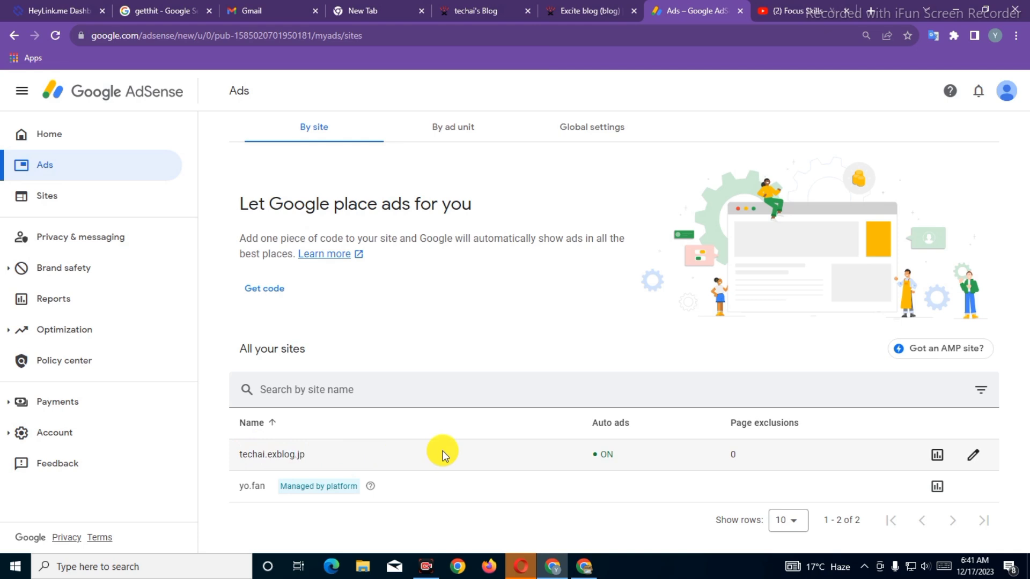
pyautogui.click(647, 429)
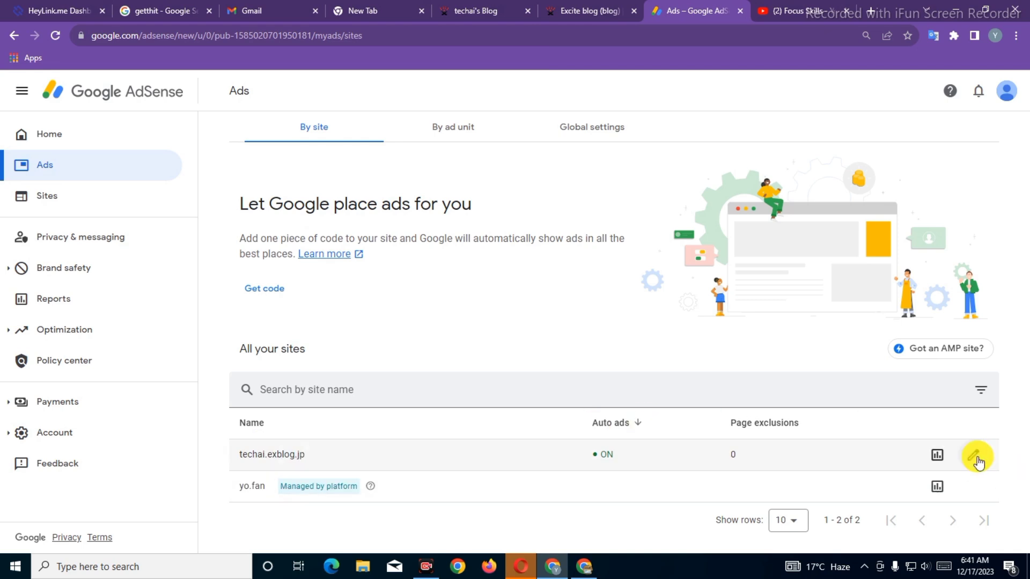
pyautogui.click(975, 458)
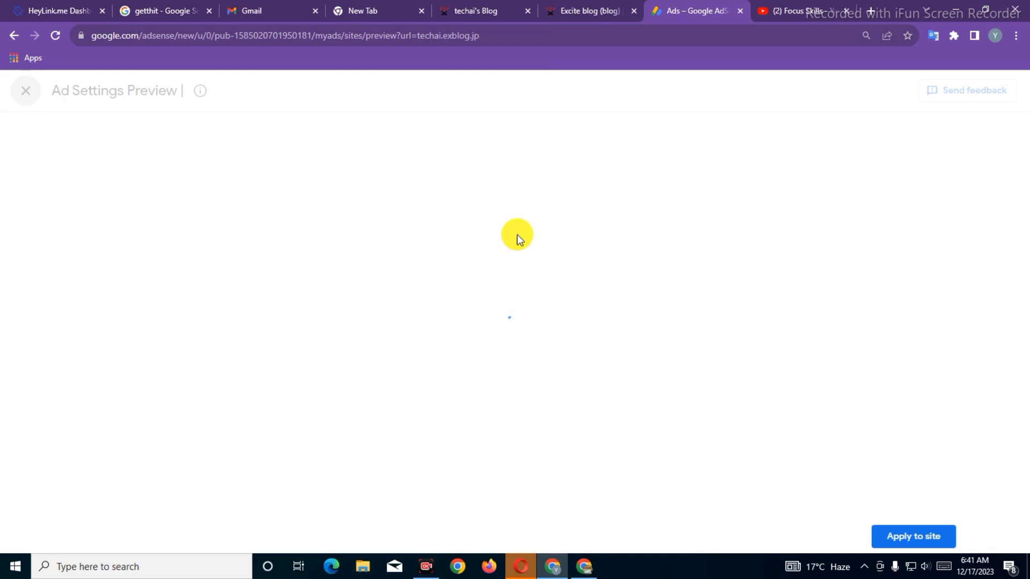
pyautogui.click(1000, 169)
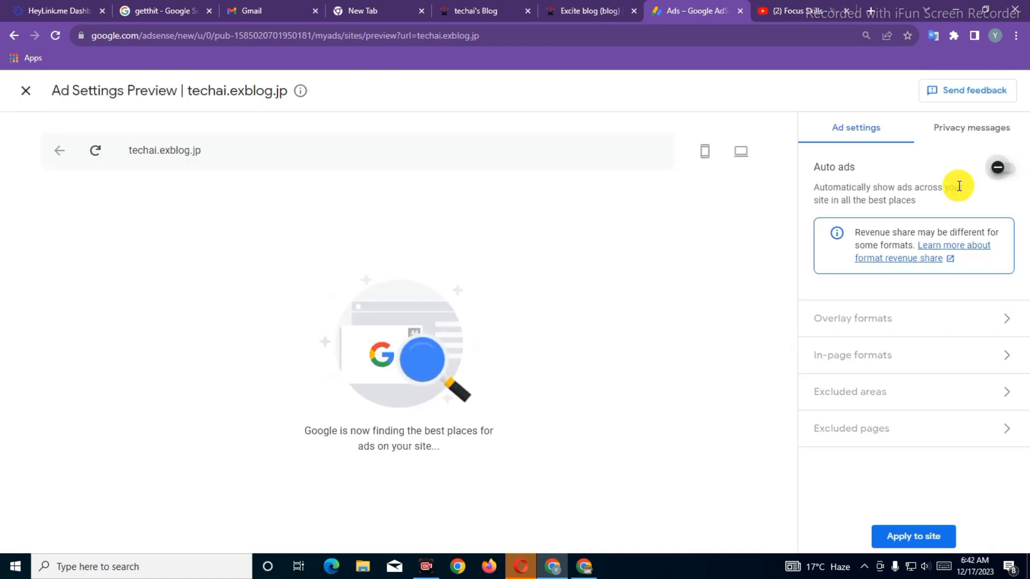
pyautogui.click(998, 169)
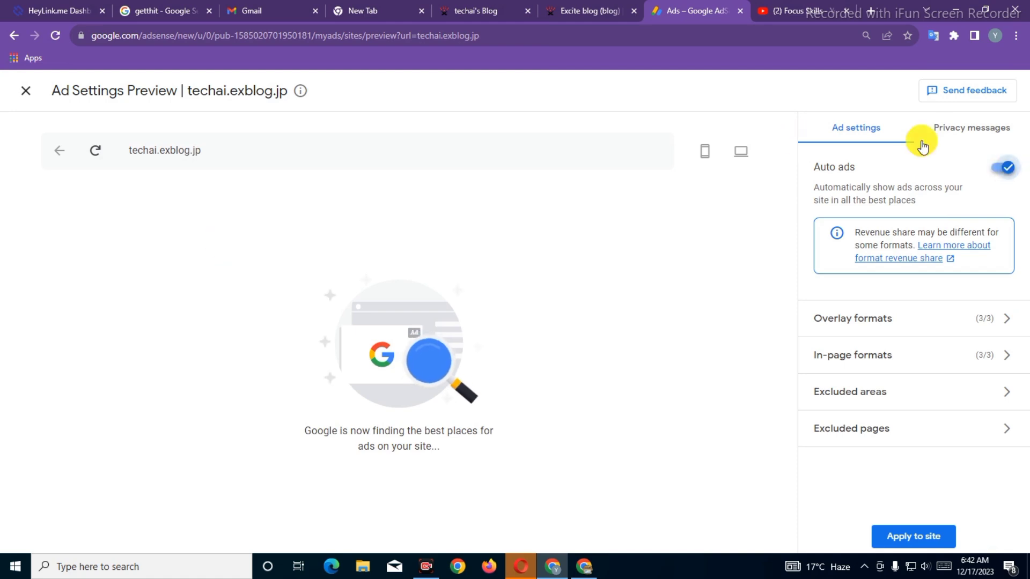
# Step: Open the GDPR privacy message of techai.exblog.jp and bring up its site selection for editing
pyautogui.click(966, 130)
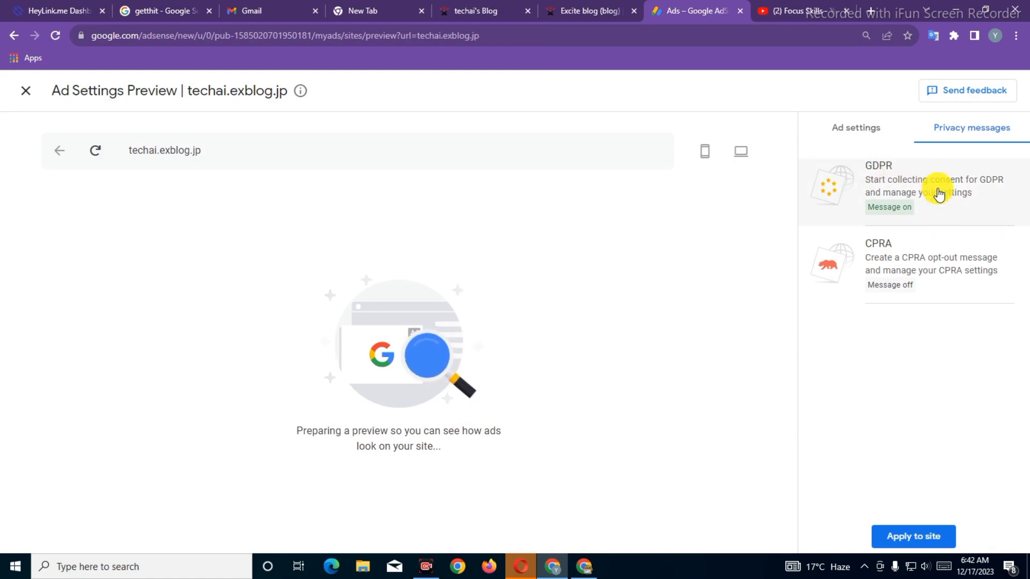
pyautogui.click(921, 183)
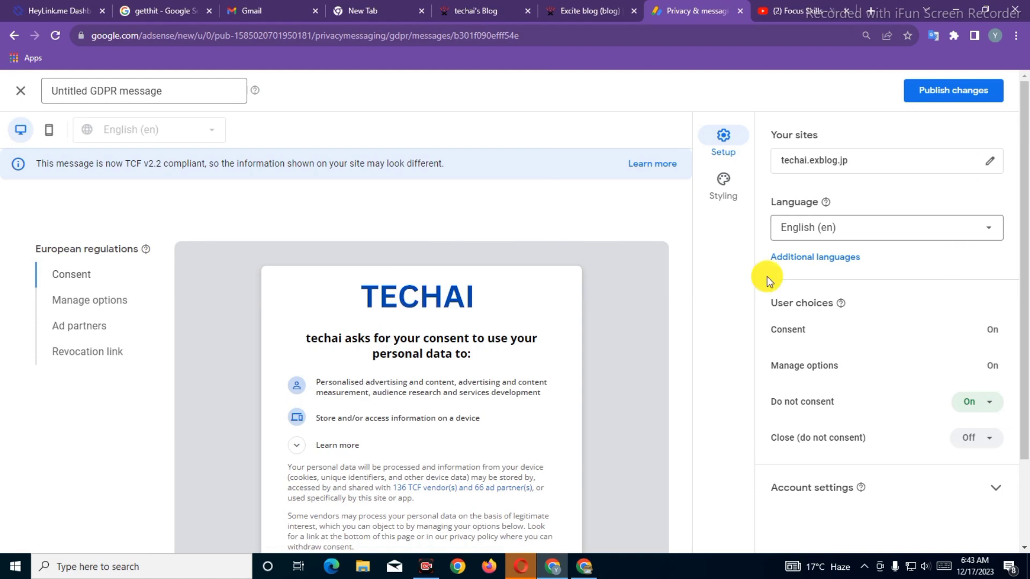
pyautogui.click(990, 161)
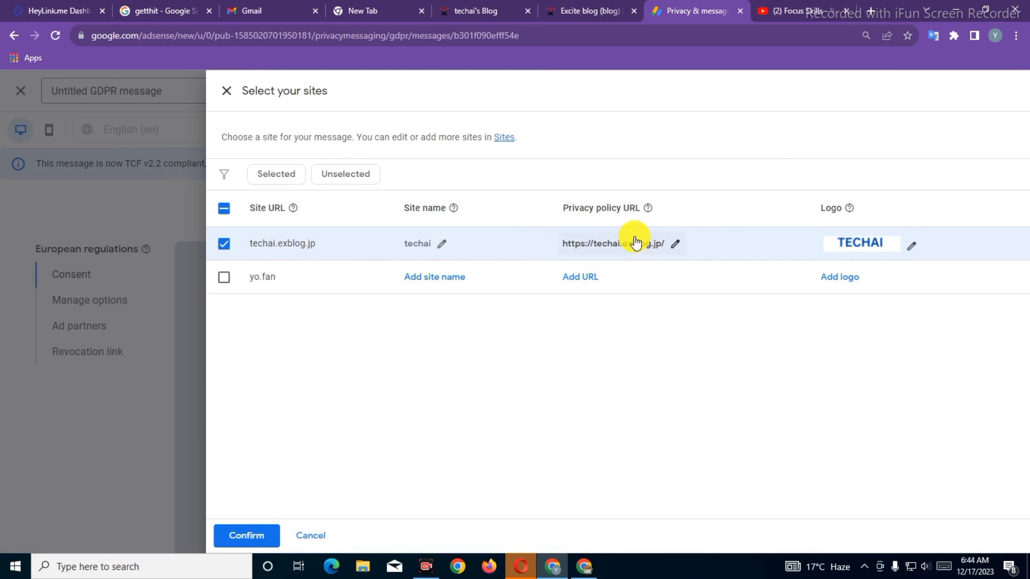
# Step: Copy the address of techai's Blog from its open page and return to the AdSense site selection
pyautogui.click(594, 8)
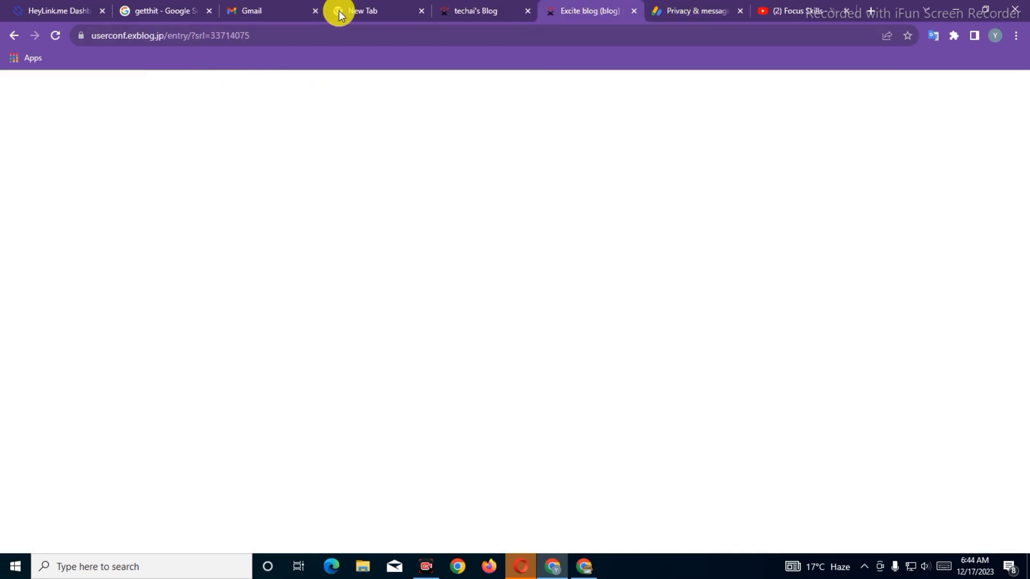
pyautogui.click(472, 9)
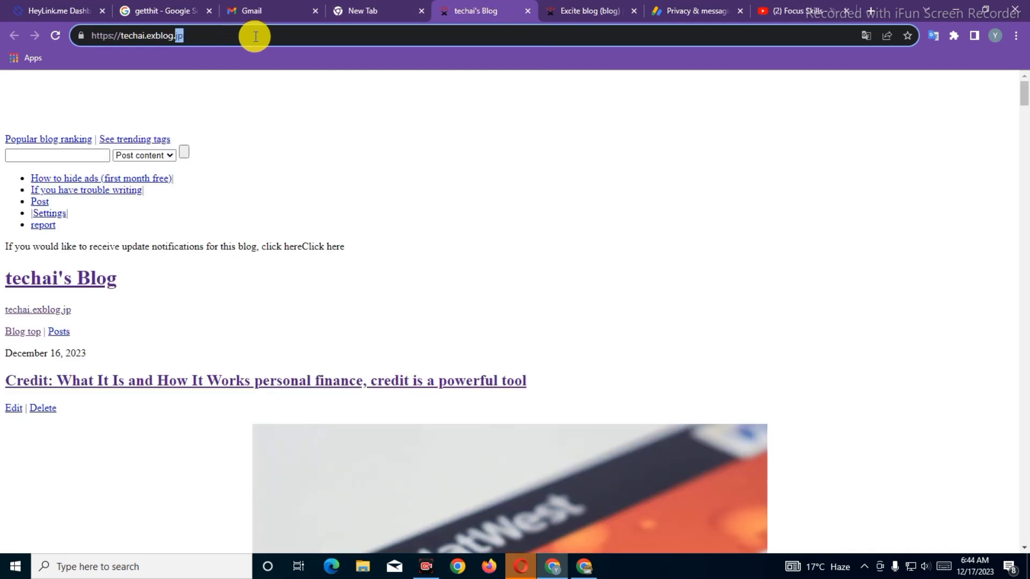
pyautogui.rightClick(126, 36)
pyautogui.click(198, 112)
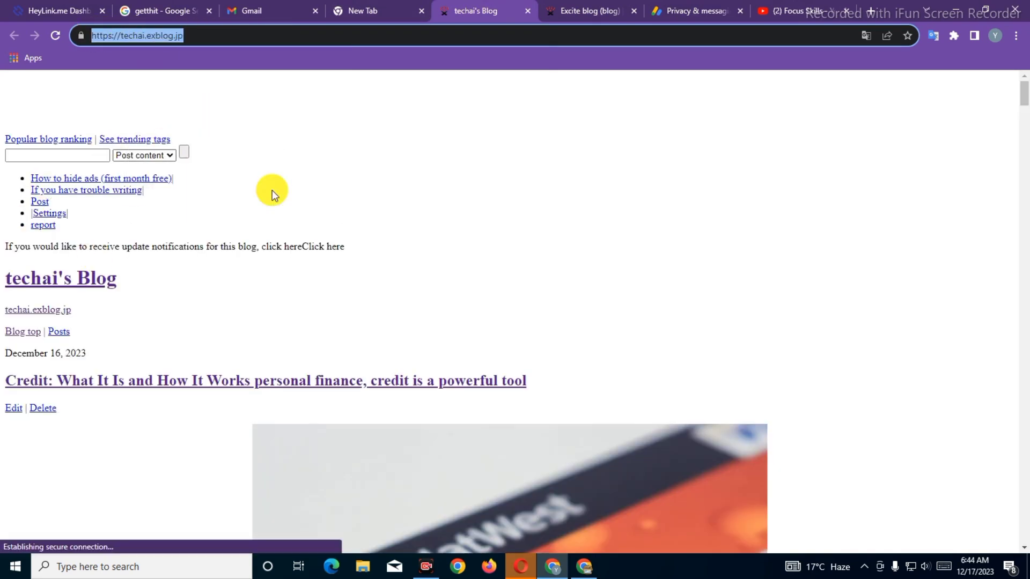
pyautogui.click(684, 10)
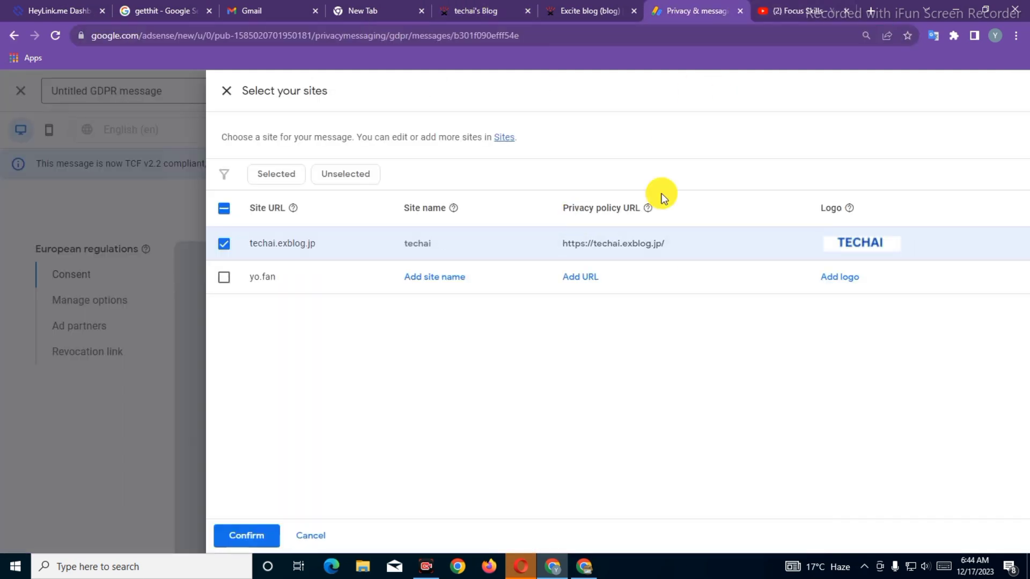
pyautogui.click(675, 245)
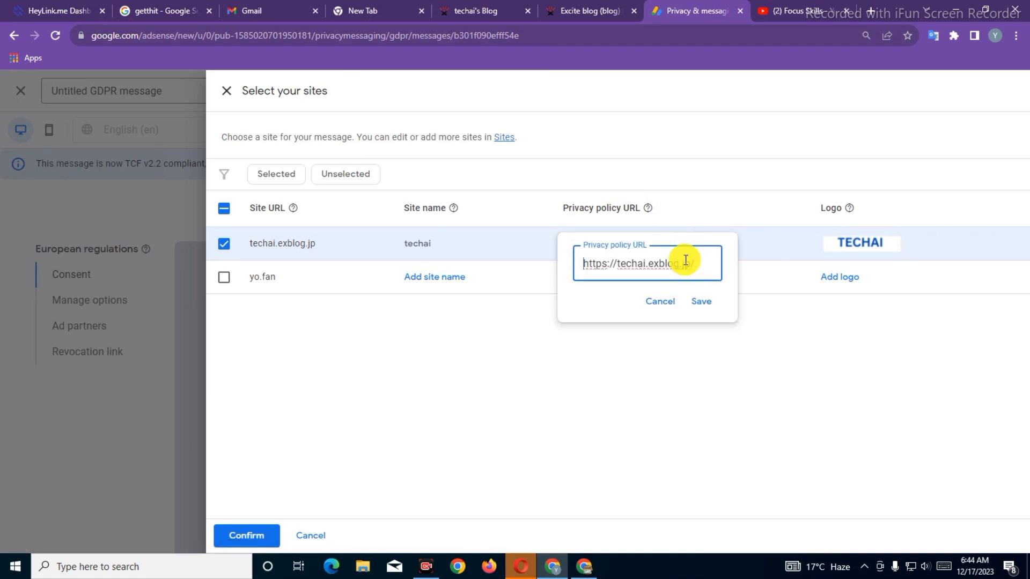
pyautogui.hotkey('ctrl', 'a')
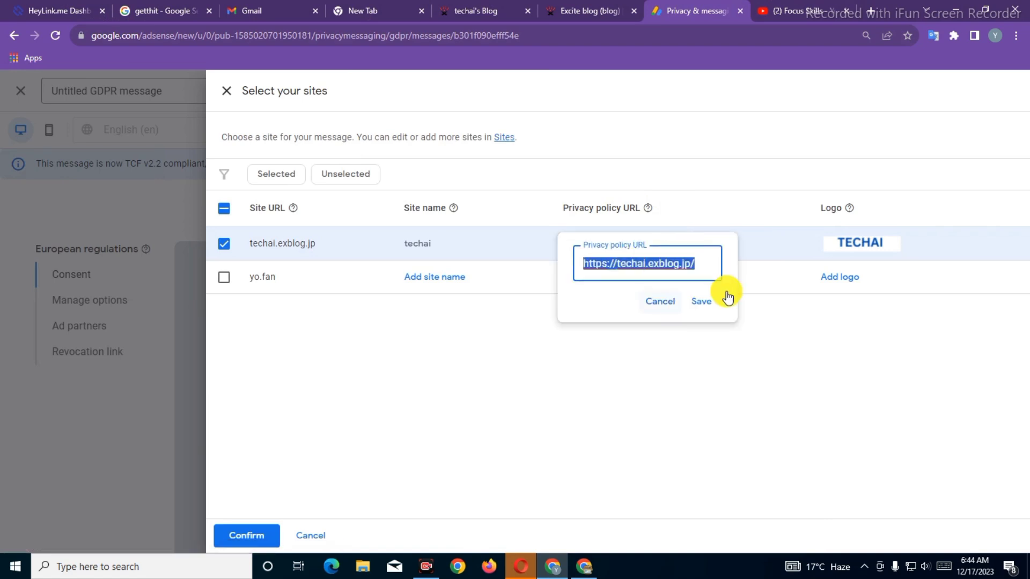
pyautogui.click(662, 311)
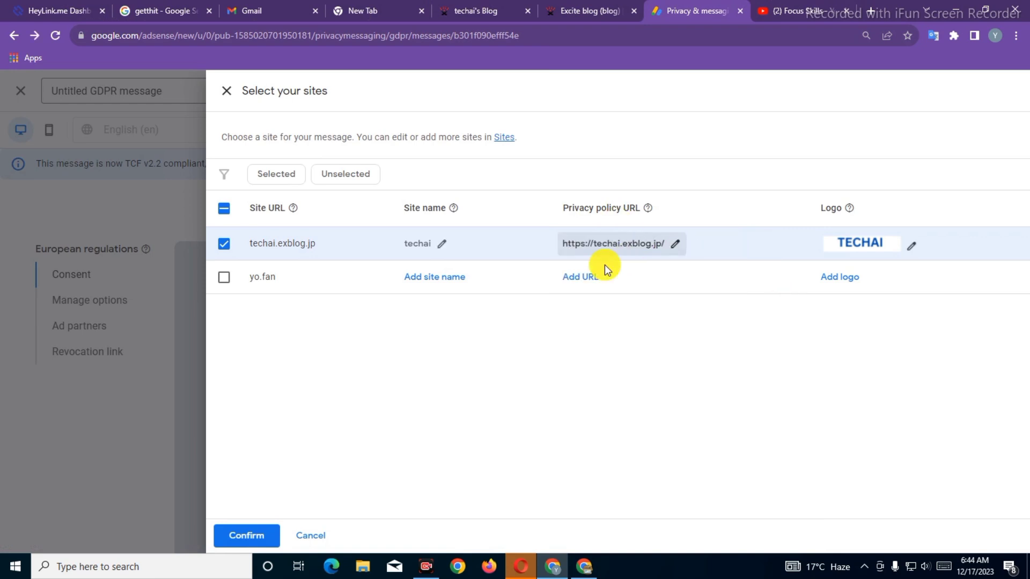
pyautogui.moveTo(405, 208); pyautogui.dragTo(432, 208)
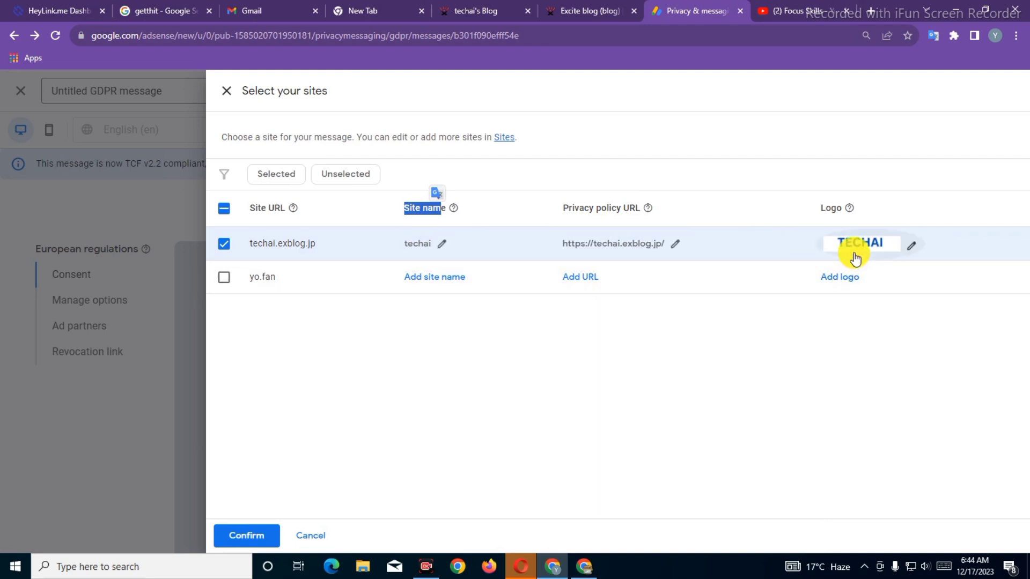
# Step: Open the logo settings of techai.exblog.jp, then switch to Canva and create a custom 500 × 100 px design
pyautogui.click(913, 249)
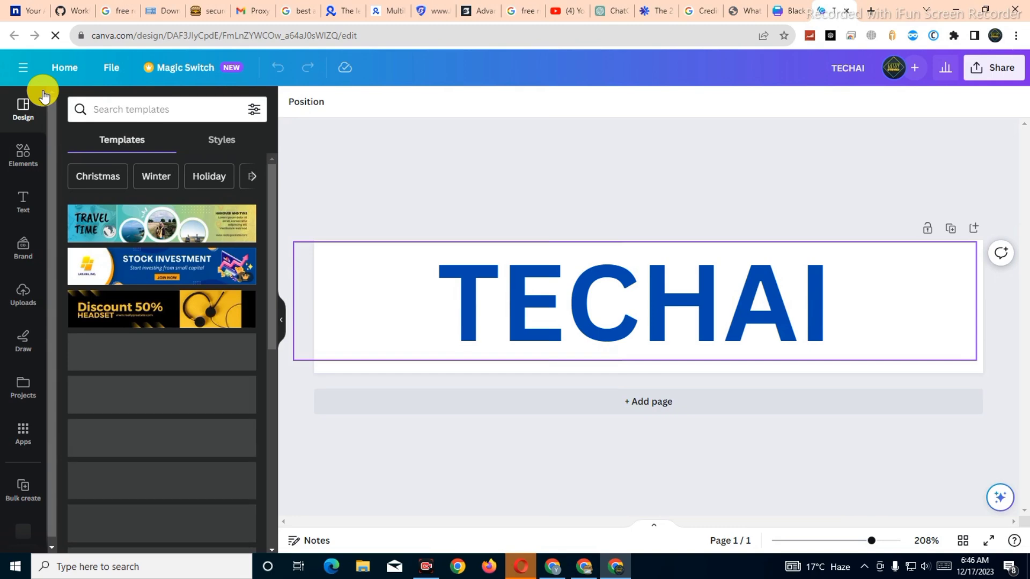
pyautogui.click(23, 67)
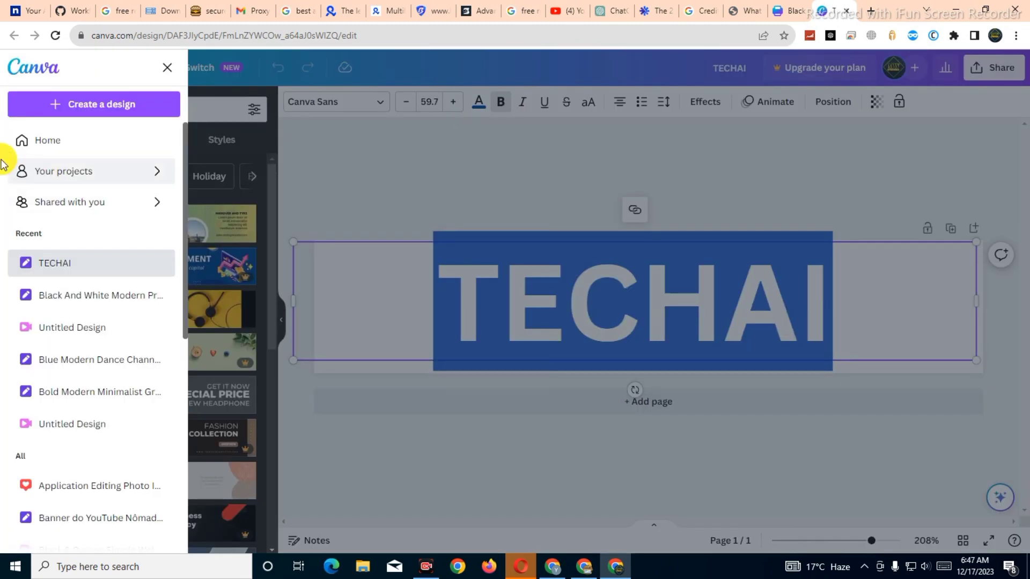
pyautogui.click(87, 111)
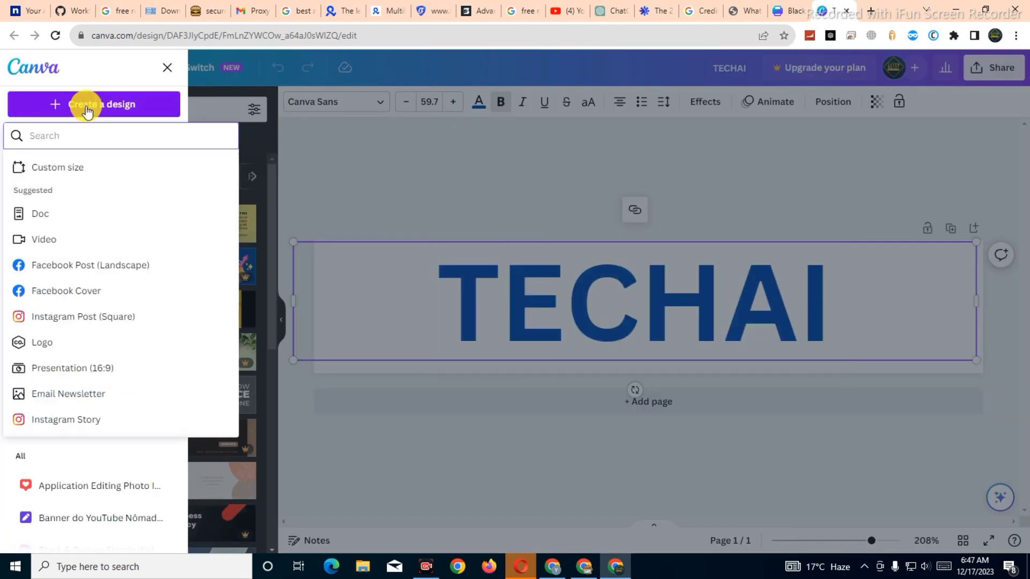
pyautogui.click(75, 171)
pyautogui.click(43, 194)
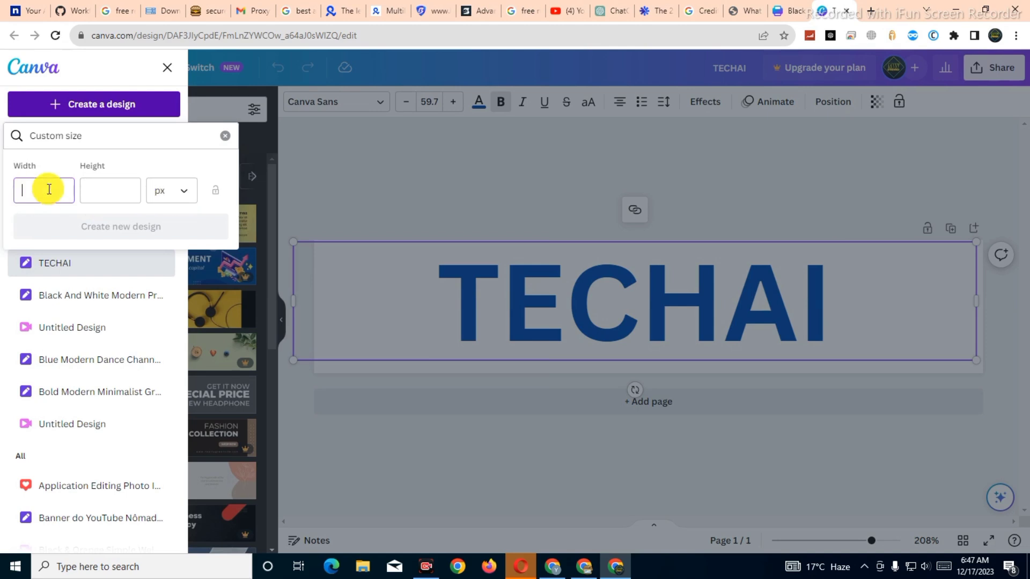
pyautogui.write('500')
pyautogui.click(109, 192)
pyautogui.write('100')
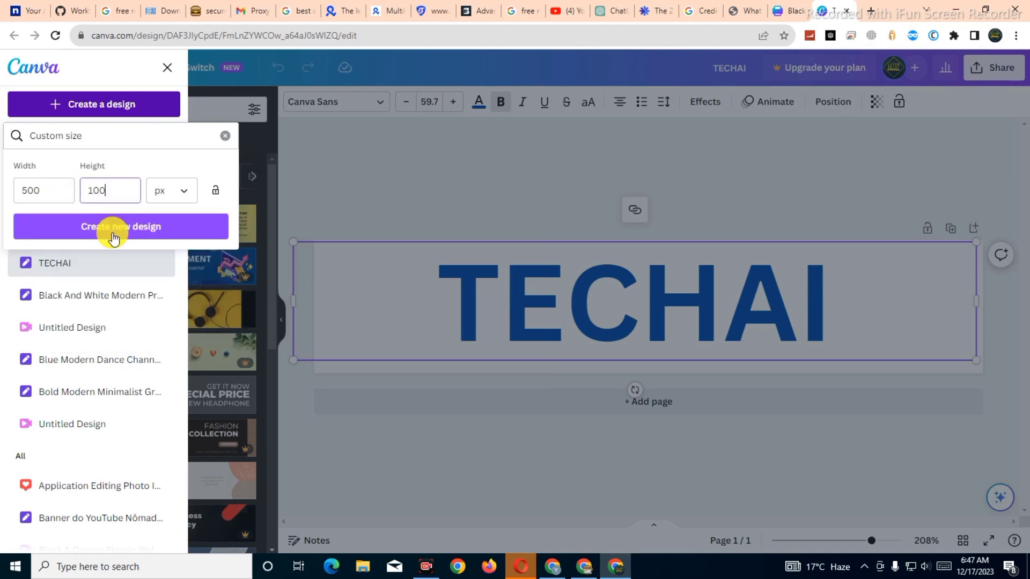
pyautogui.click(143, 233)
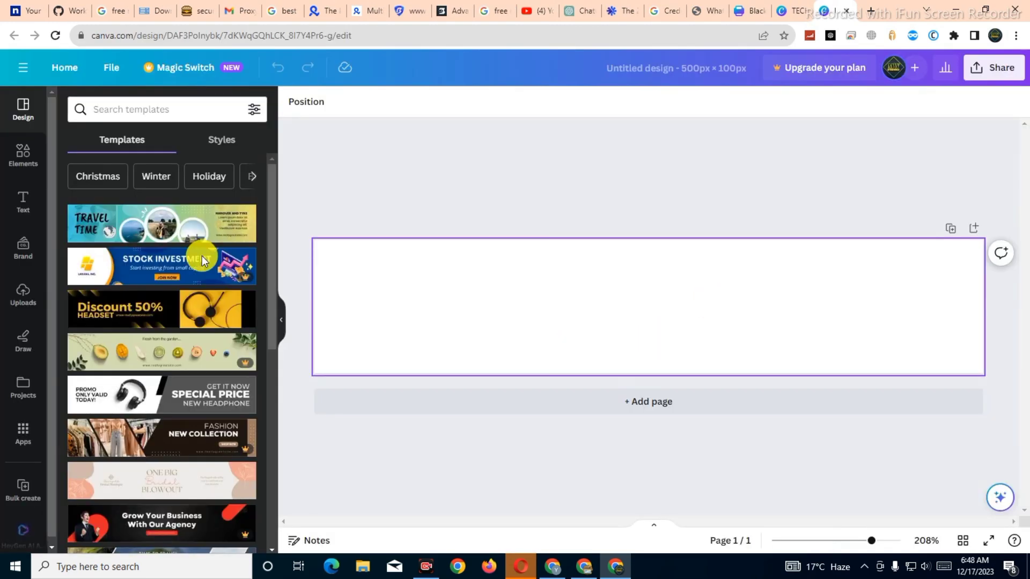
# Step: Add a heading to the blank design and replace its placeholder text with "internet"
pyautogui.click(18, 203)
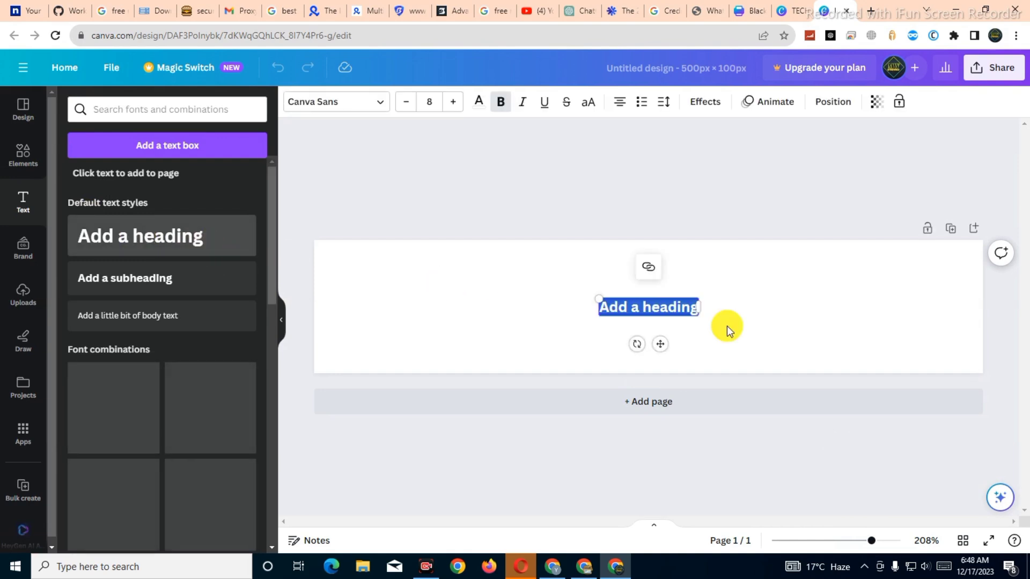
pyautogui.click(667, 313)
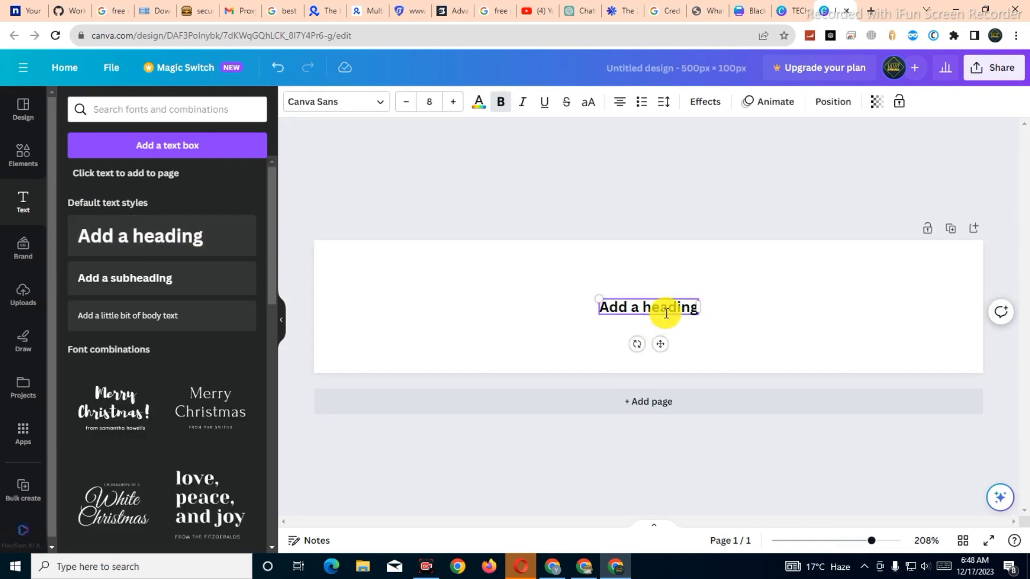
pyautogui.hotkey('ctrl', 'a')
pyautogui.press('BackSpace')
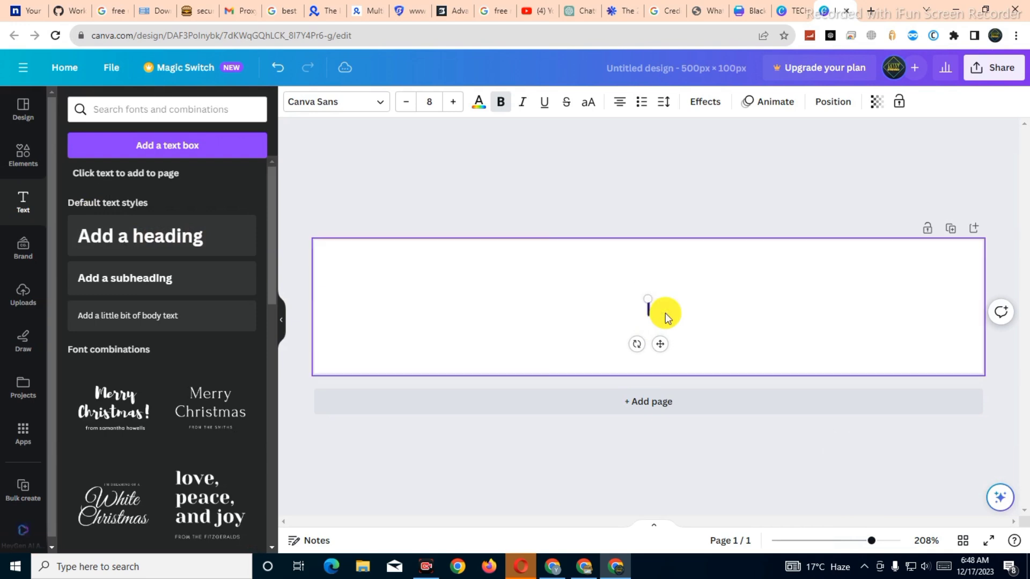
pyautogui.write('ir')
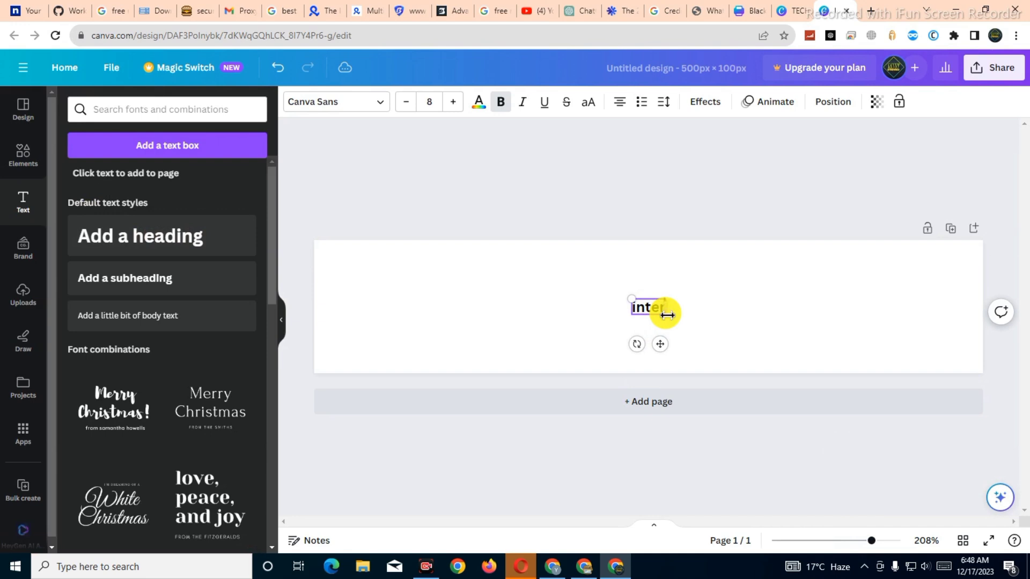
# Step: Enlarge the "internet" heading until it spans most of the canvas width and fills its height
pyautogui.moveTo(622, 298); pyautogui.dragTo(361, 239)
pyautogui.moveTo(676, 309); pyautogui.dragTo(906, 365)
pyautogui.click(747, 175)
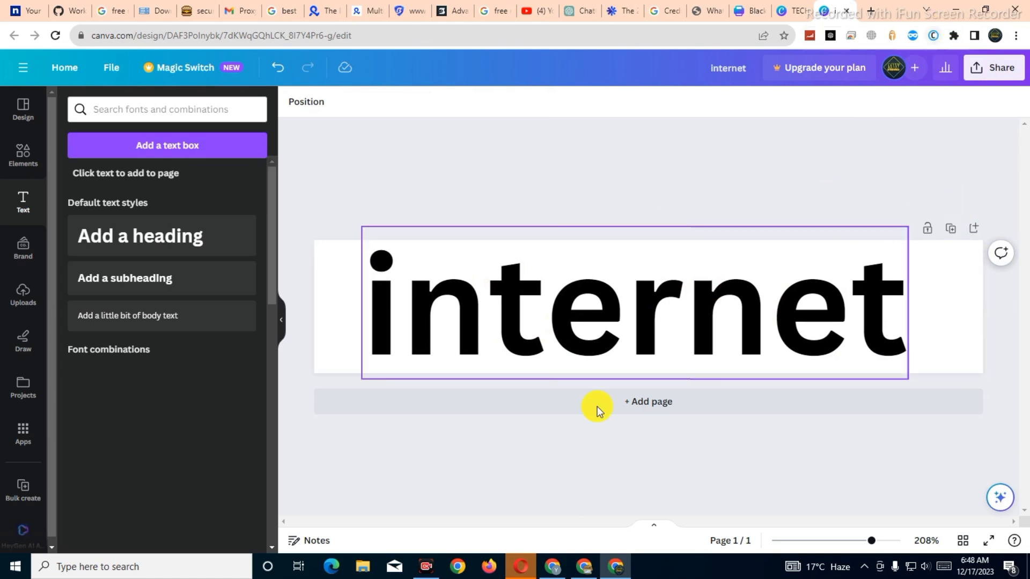
# Step: Switch back to AdSense, close the logo uploader without choosing a file, and confirm the site selection for the GDPR message
pyautogui.click(993, 67)
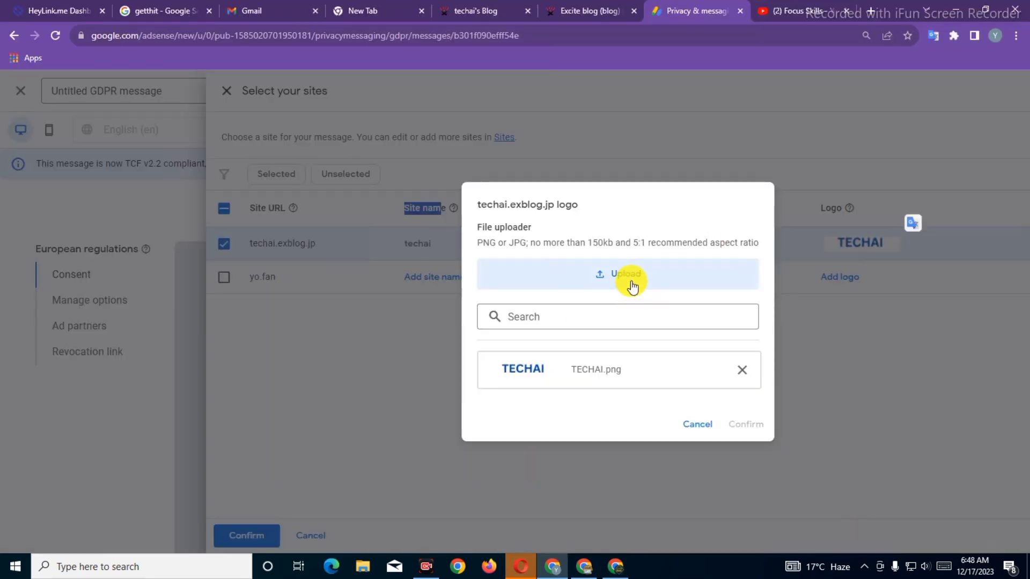
pyautogui.click(692, 428)
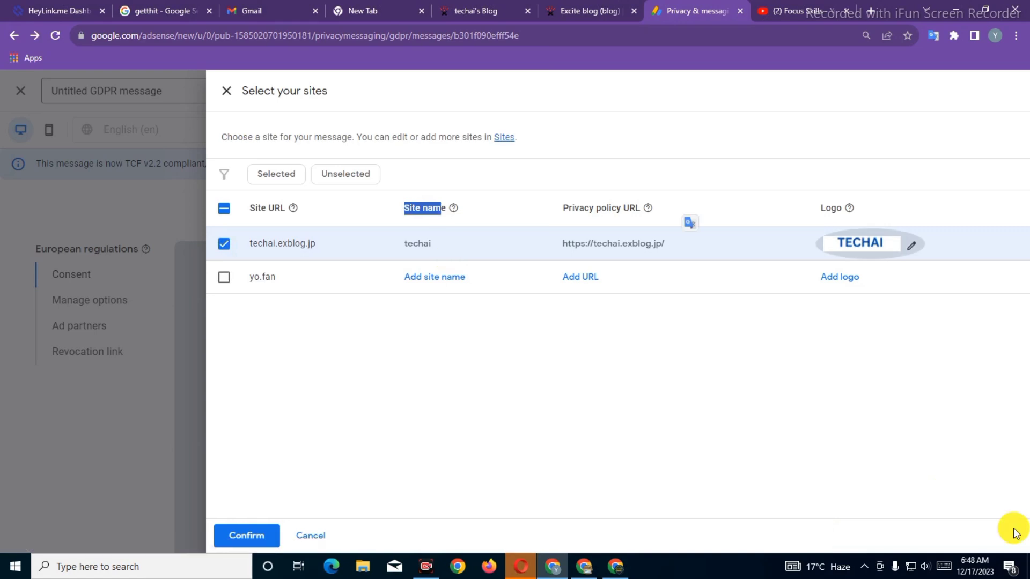
pyautogui.click(244, 536)
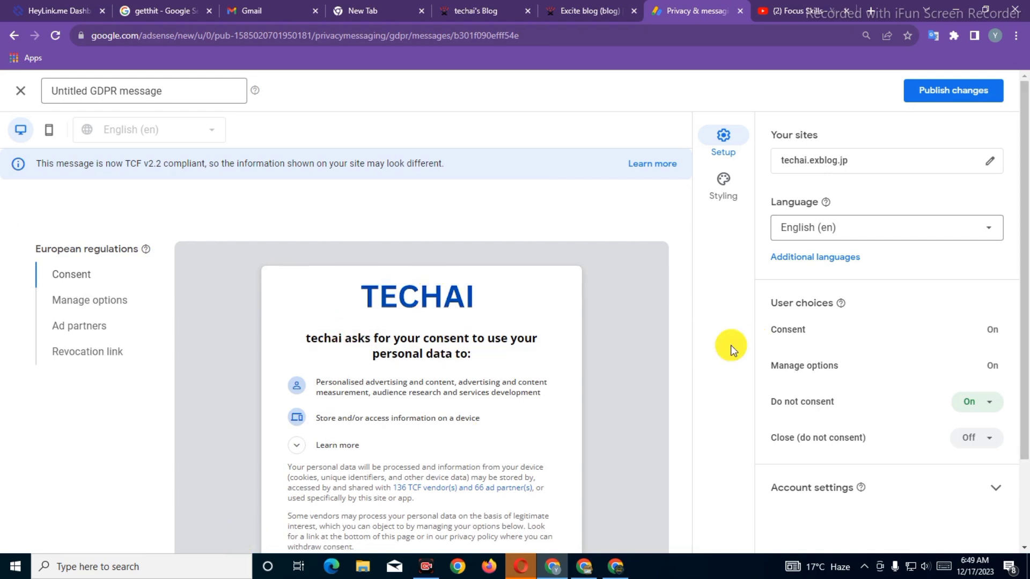
# Step: Publish the changes to the GDPR message for techai.exblog.jp and close the message editor
pyautogui.click(954, 99)
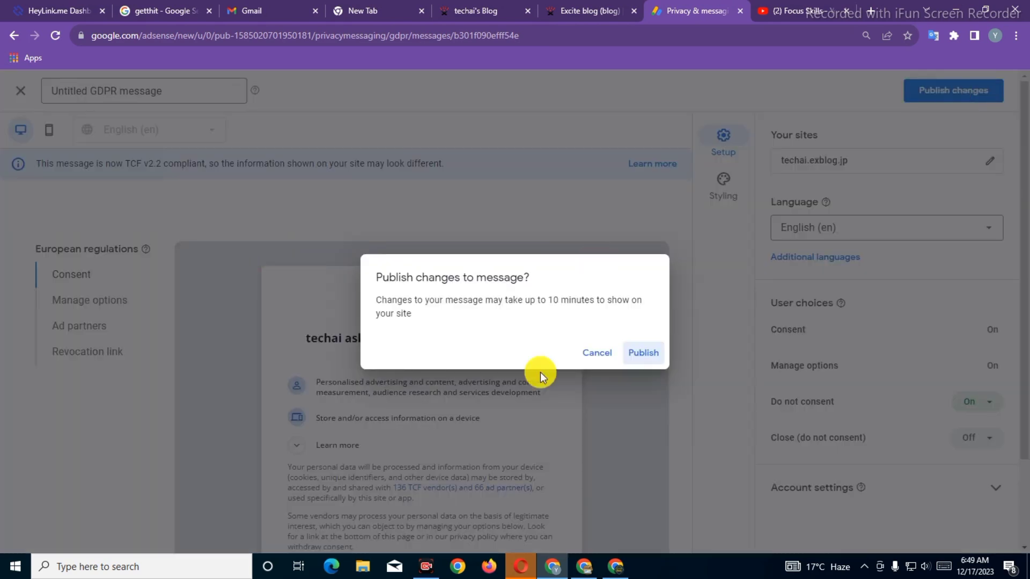
pyautogui.click(647, 359)
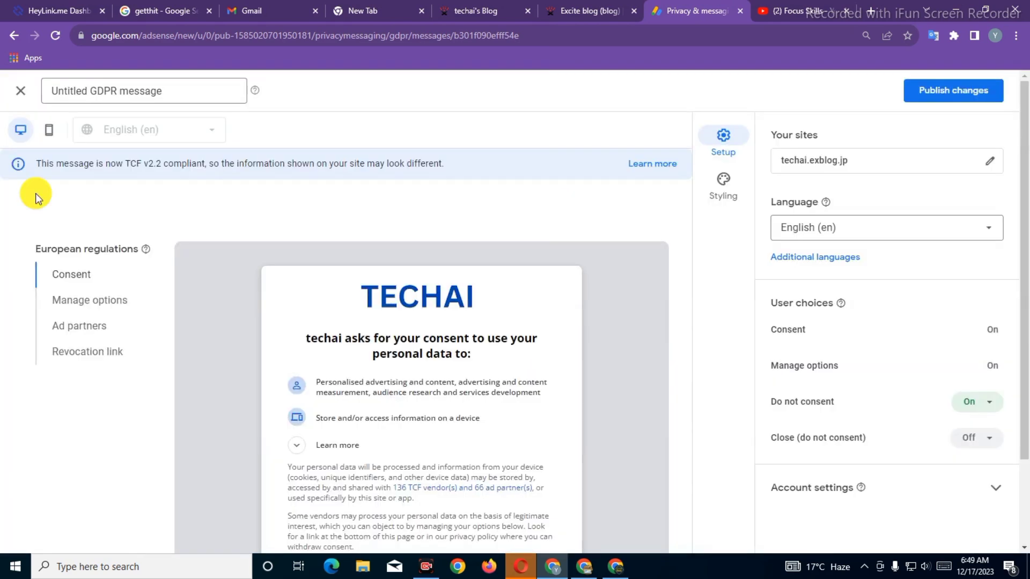
pyautogui.click(19, 94)
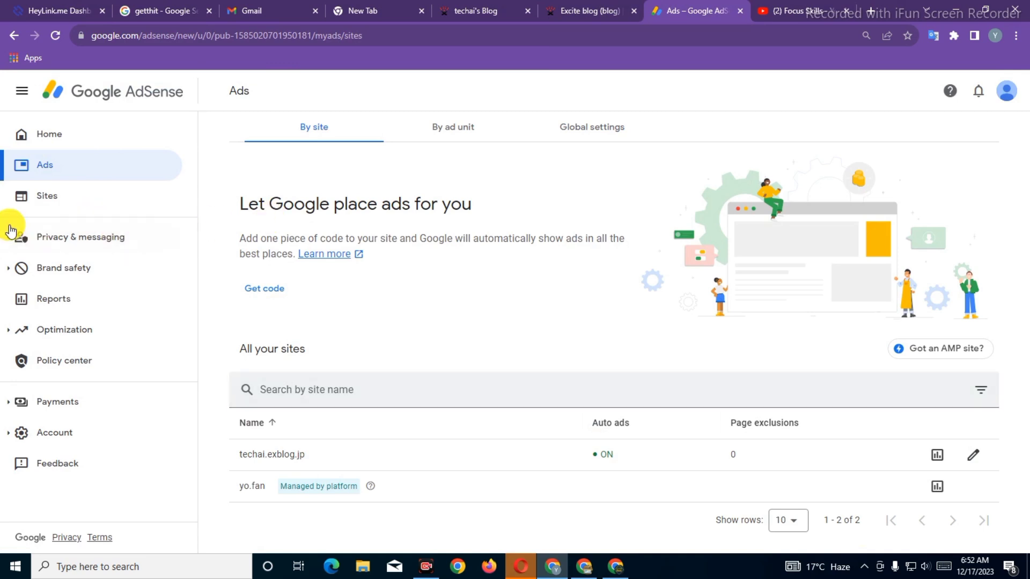
# Step: Check the list of managed sites in AdSense, then copy the techai.exblog.jp address from the open blog page
pyautogui.click(74, 209)
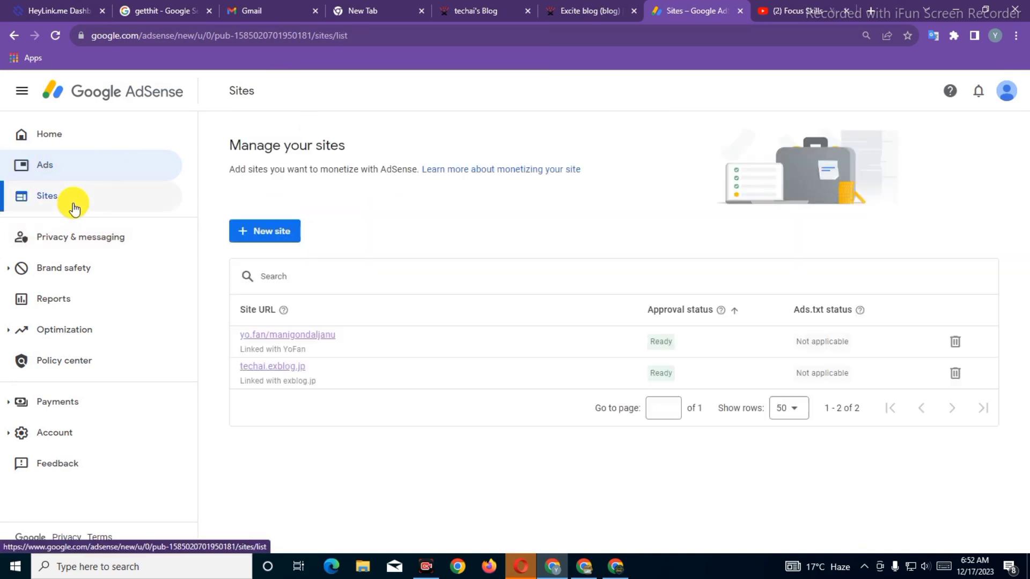
pyautogui.click(445, 12)
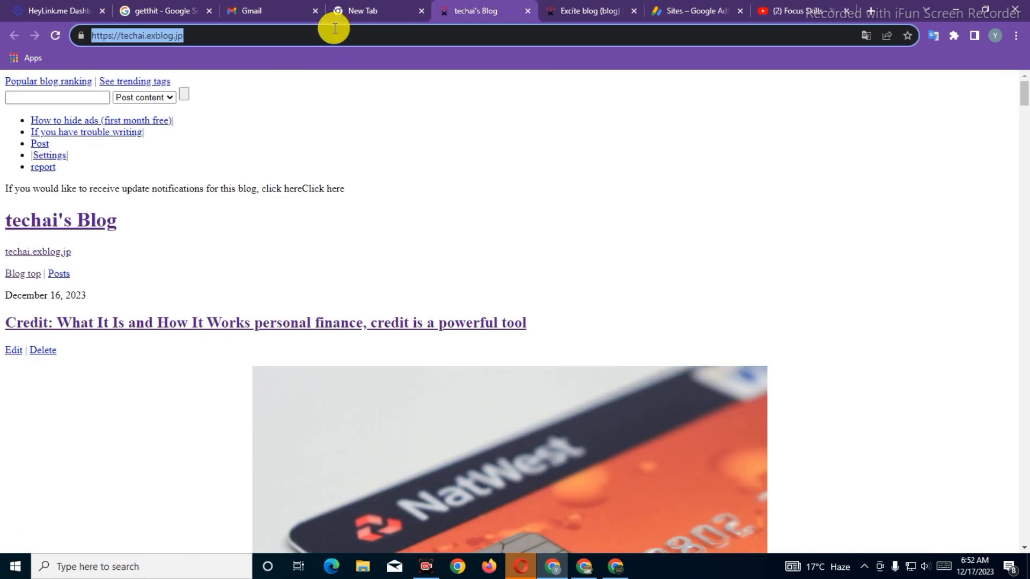
pyautogui.rightClick(125, 35)
pyautogui.click(172, 109)
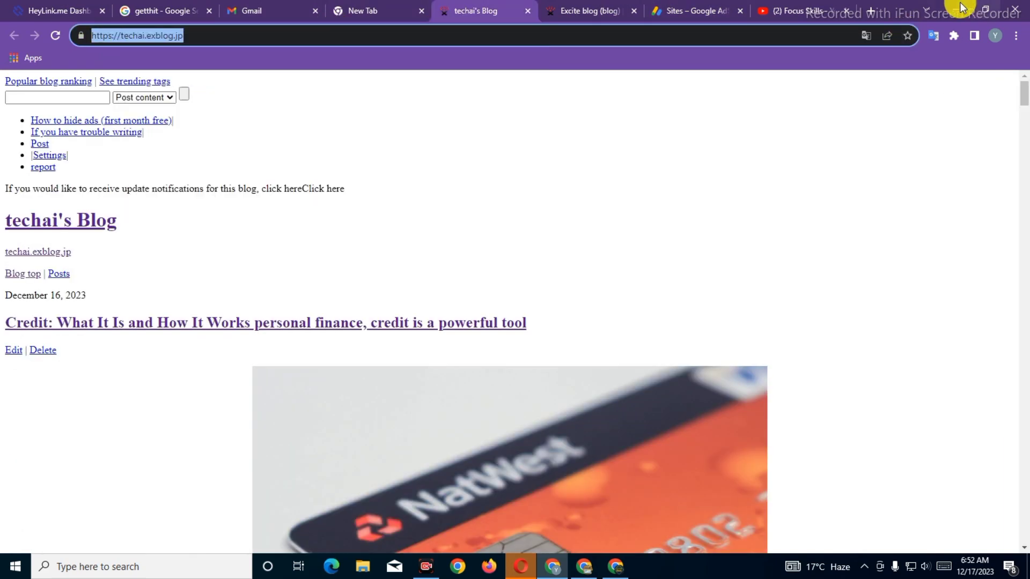
# Step: Switch to the second Chrome window and load the copied blog address in its blank tab to check for ads
pyautogui.click(961, 8)
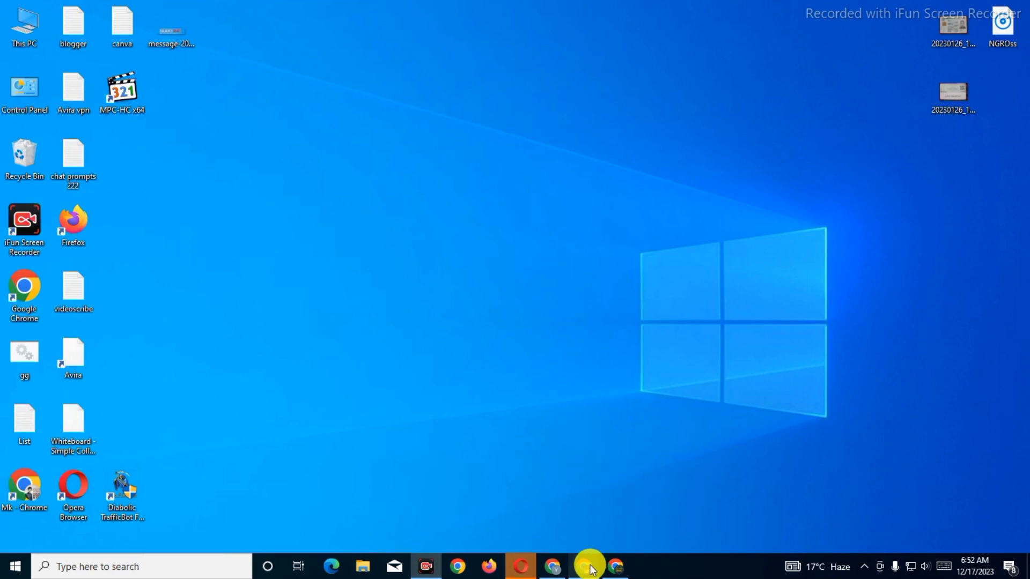
pyautogui.click(590, 568)
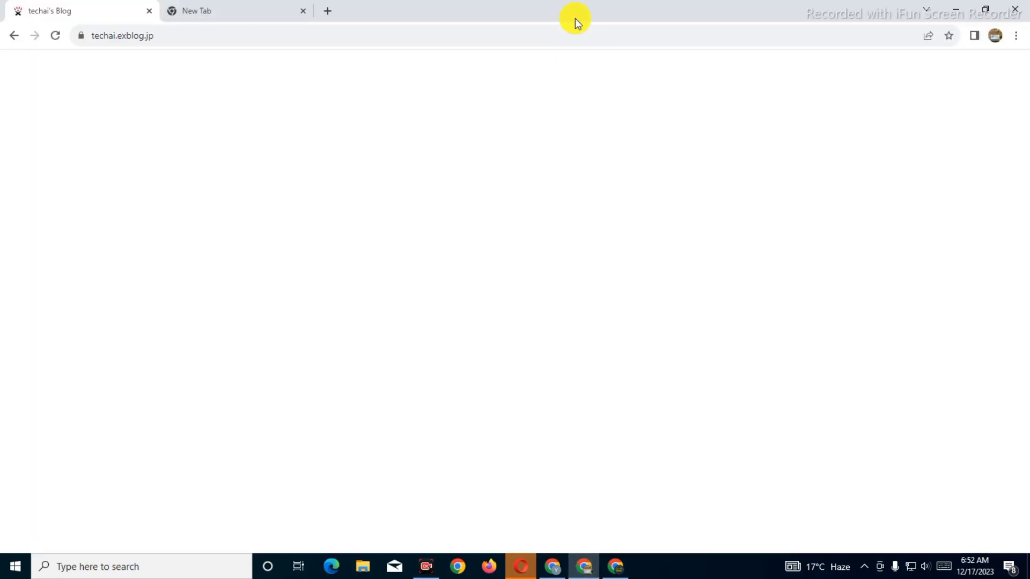
pyautogui.click(228, 16)
pyautogui.rightClick(231, 33)
pyautogui.click(300, 117)
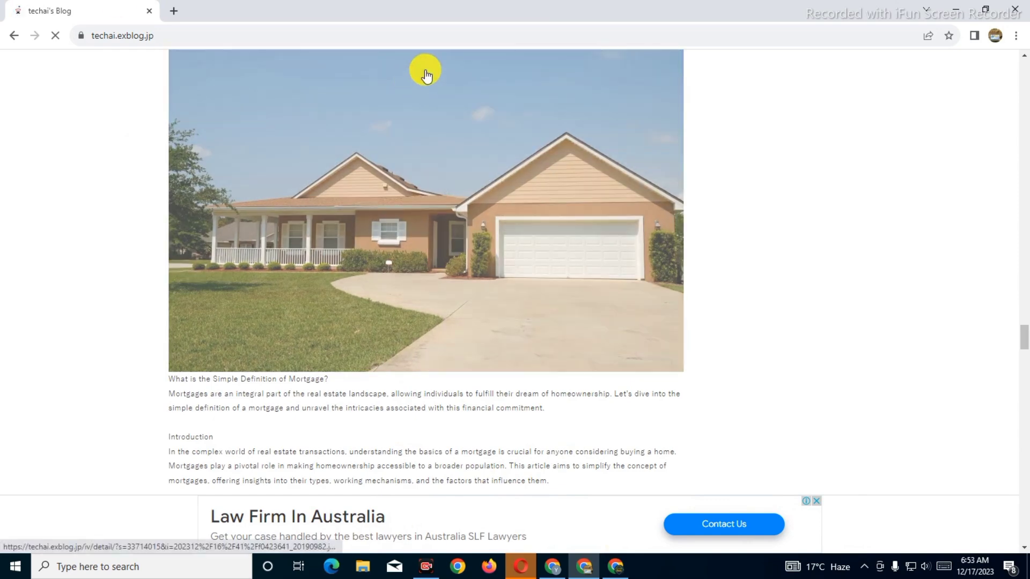
# Step: Switch to the third Chrome window and set User-Agent Switcher to Android KitKat
pyautogui.click(950, 13)
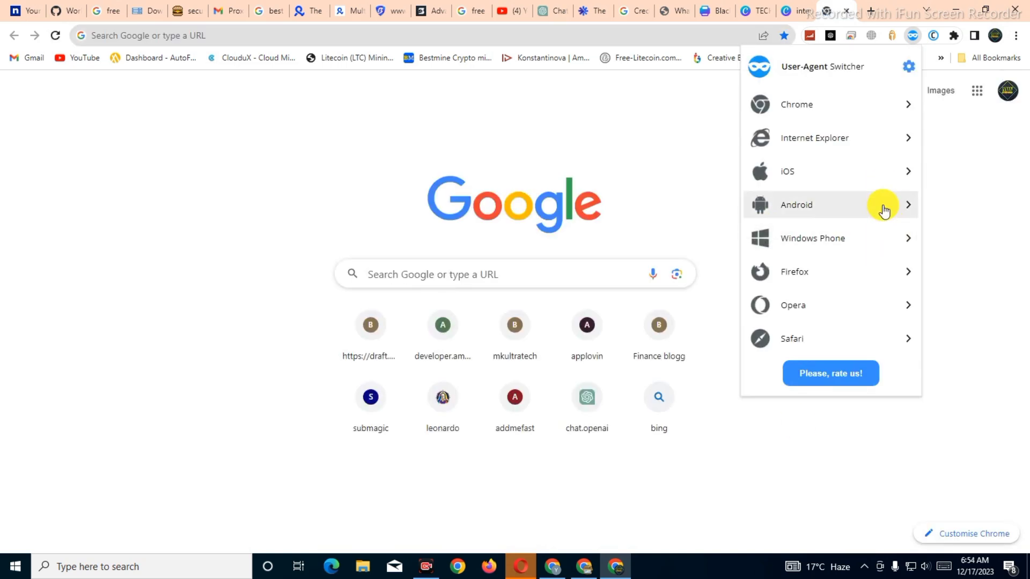
pyautogui.click(884, 211)
pyautogui.click(795, 111)
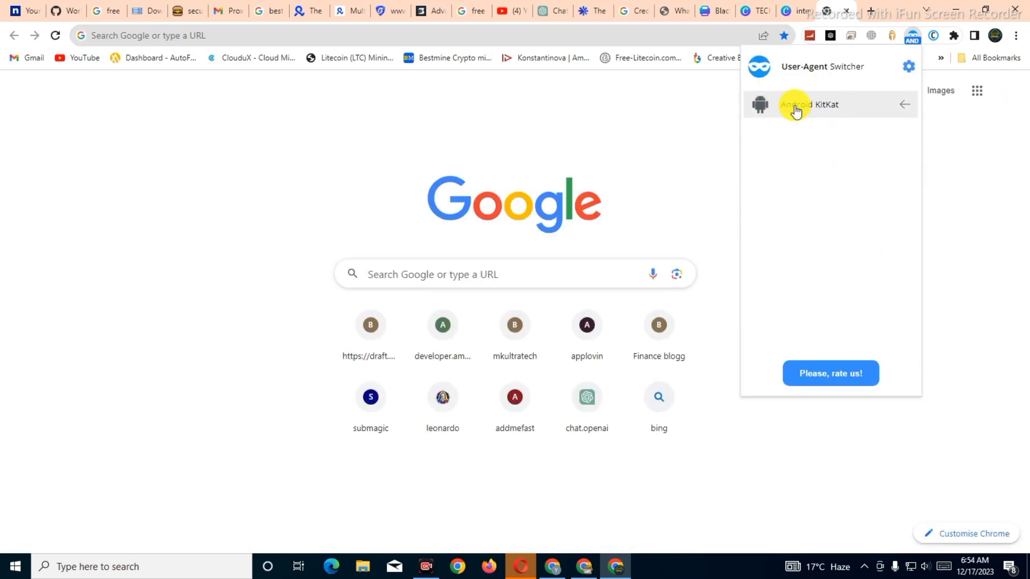
# Step: Load techai.exblog.jp with the Android user agent and examine the ads placed down the mobile page
pyautogui.click(691, 41)
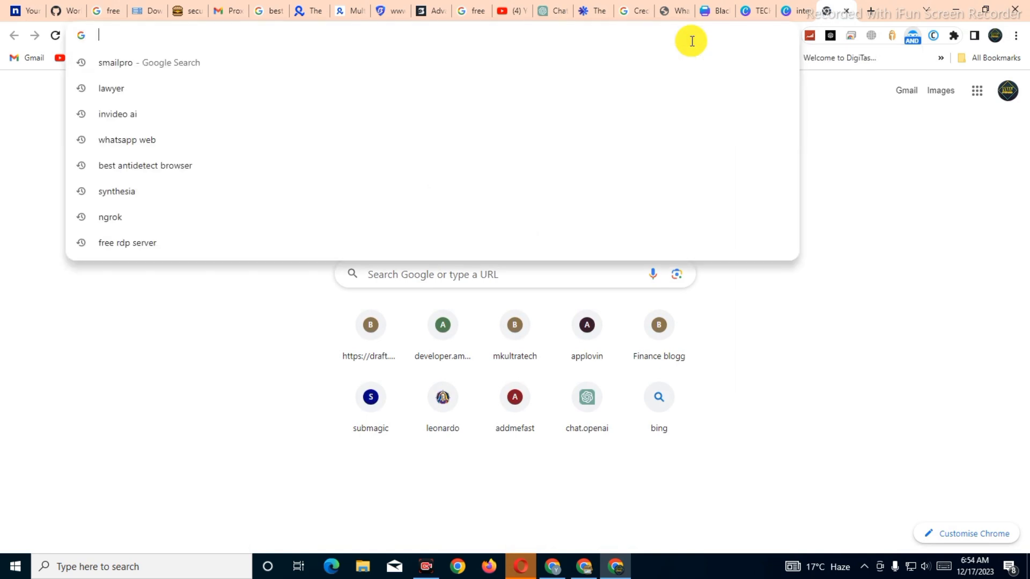
pyautogui.hotkey('ctrl', 'v')
pyautogui.press('Return')
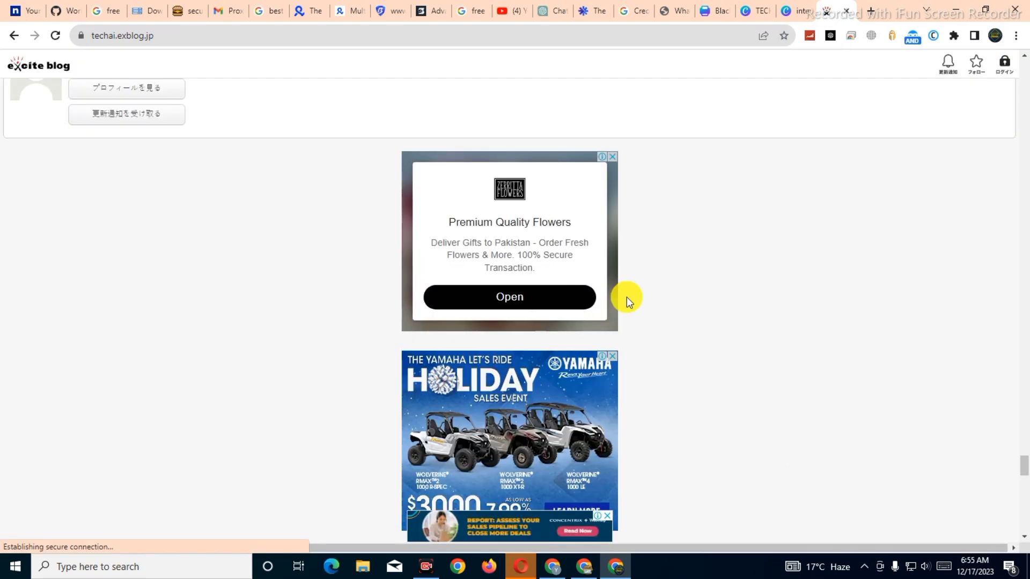
pyautogui.scroll(-3, 616, 237)
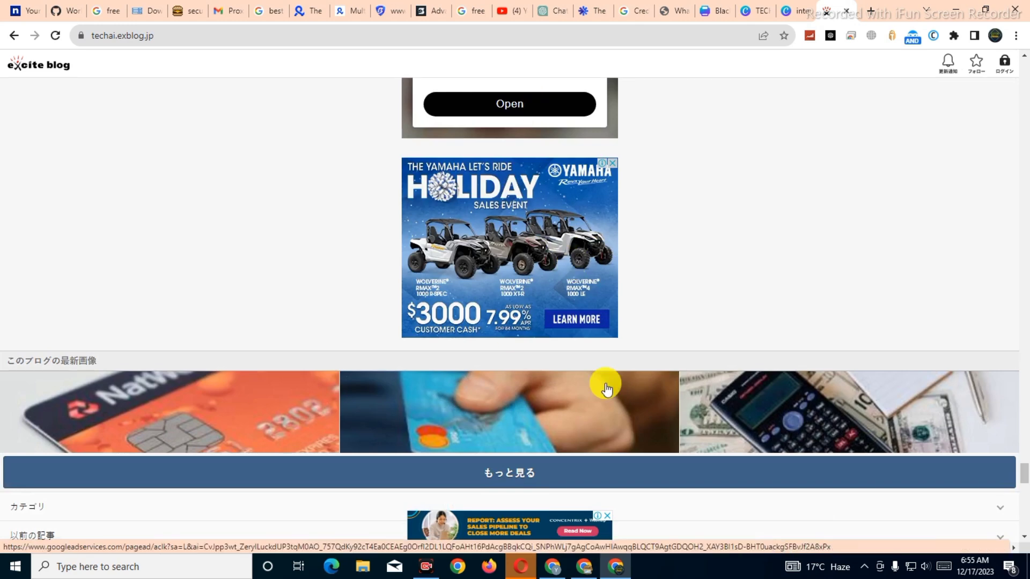
pyautogui.scroll(-4, 638, 408)
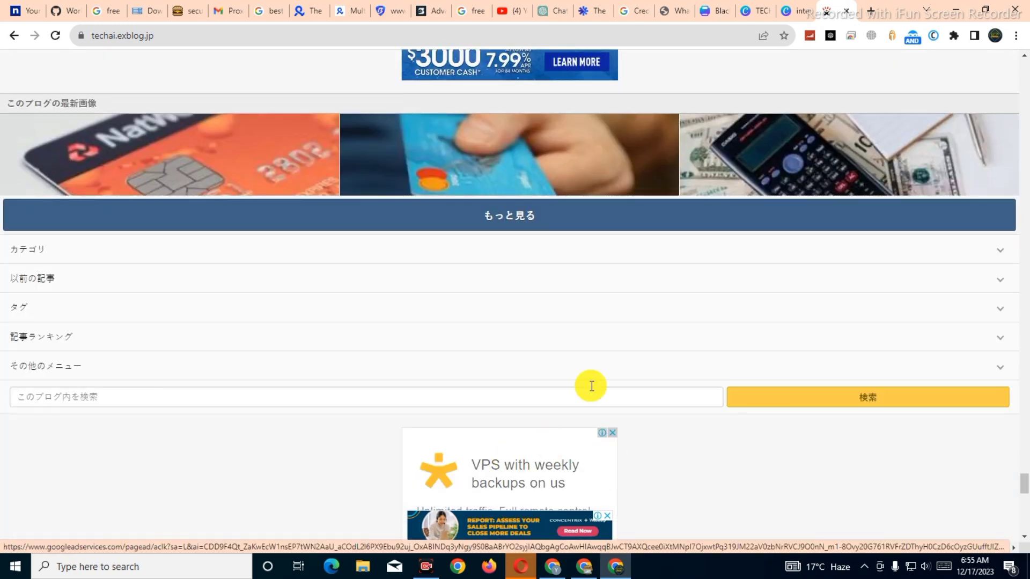